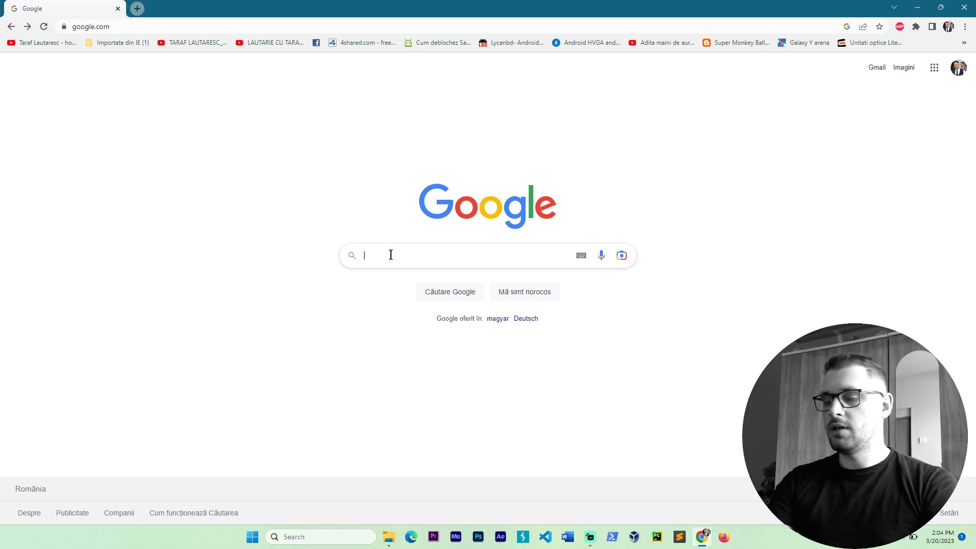
# Step: Search Google for rufus and open the official rufus.ie website
pyautogui.write('rufus')
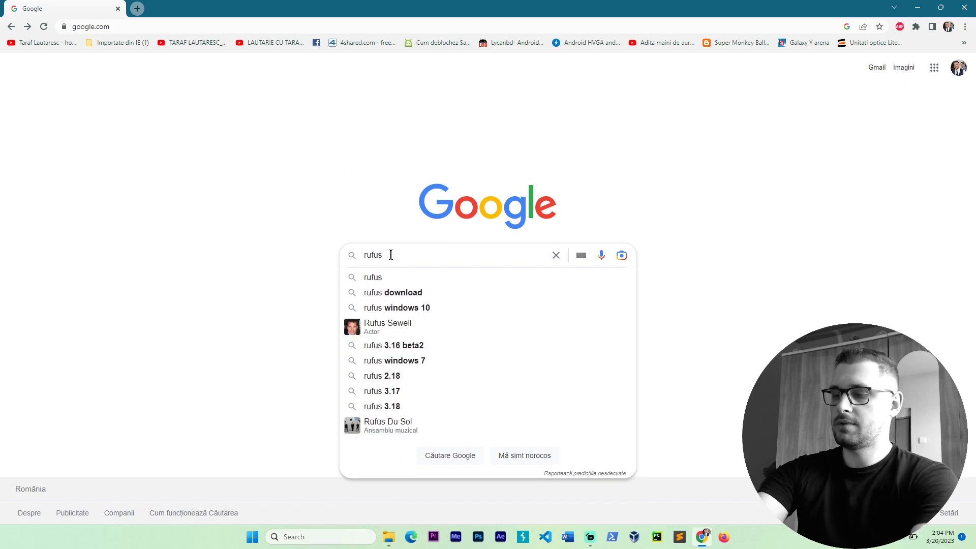
pyautogui.press('Return')
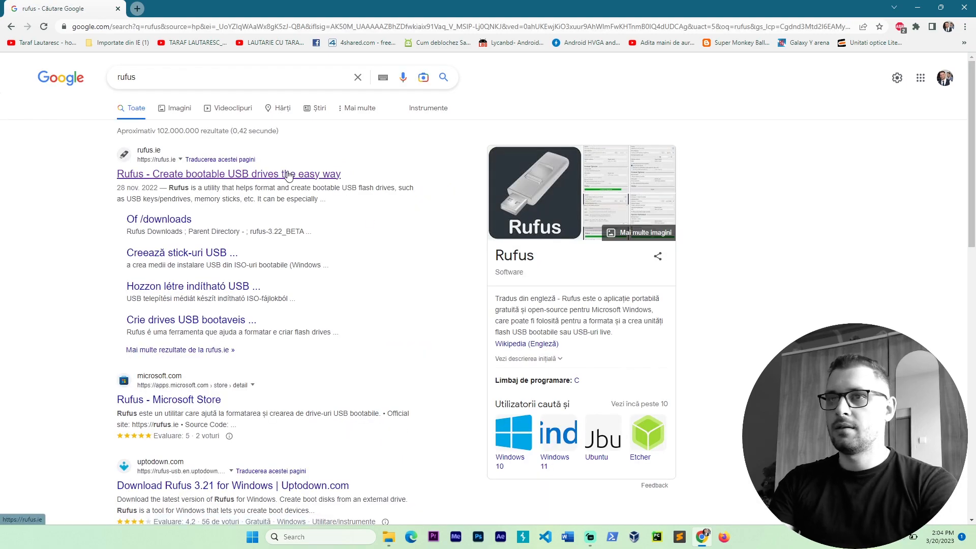
pyautogui.click(288, 175)
# Step: Download the standard Rufus 3.21 executable from the site's Download section and launch it
pyautogui.scroll(-5, 403, 257)
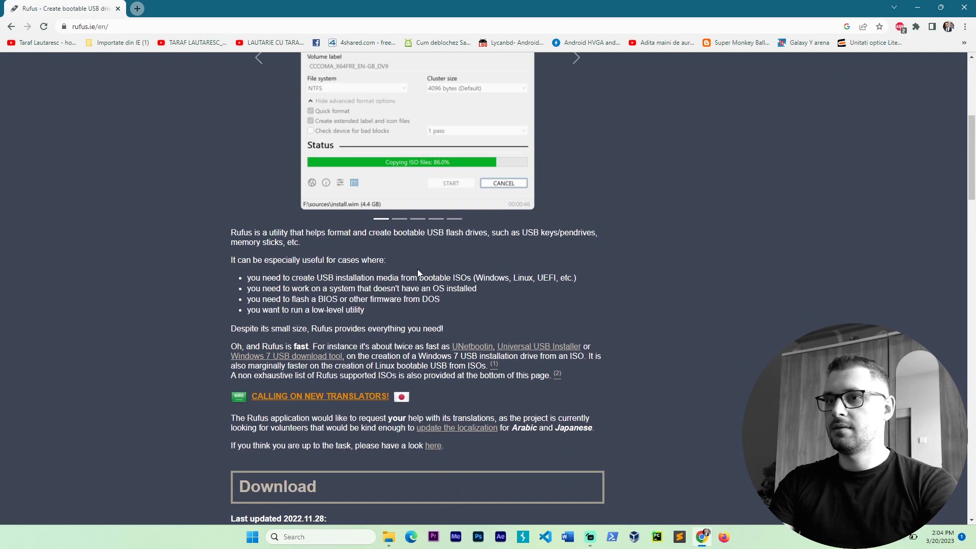
pyautogui.scroll(-6, 417, 273)
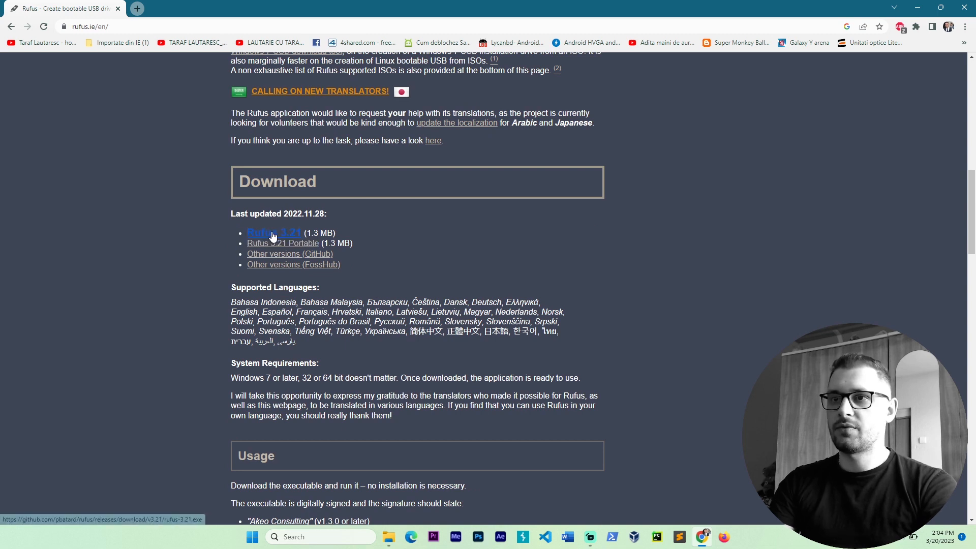
pyautogui.click(267, 234)
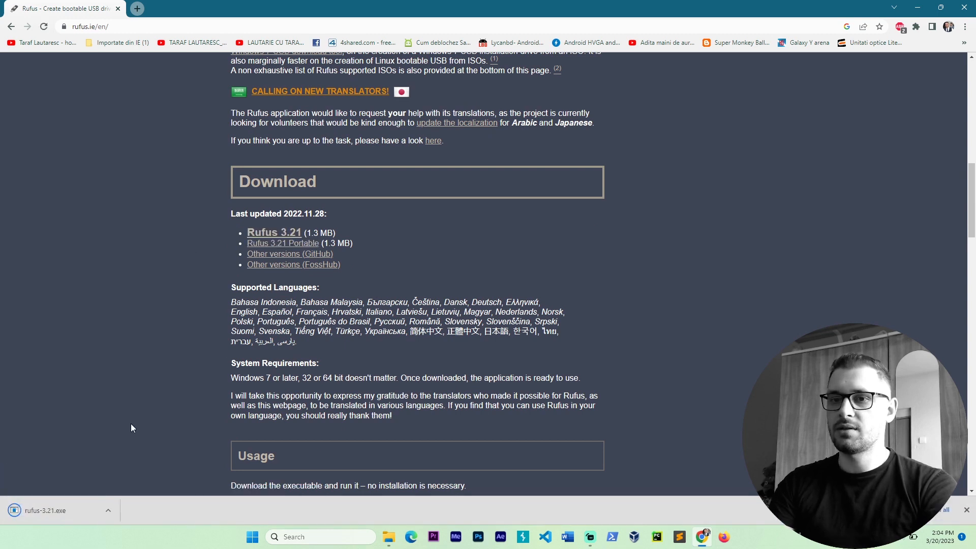
pyautogui.click(43, 510)
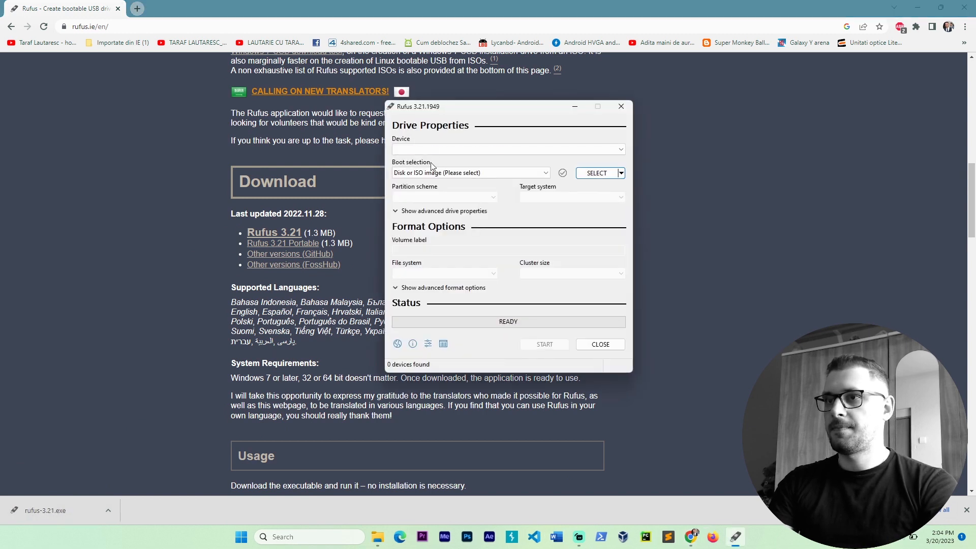
pyautogui.moveTo(437, 108); pyautogui.dragTo(320, 148)
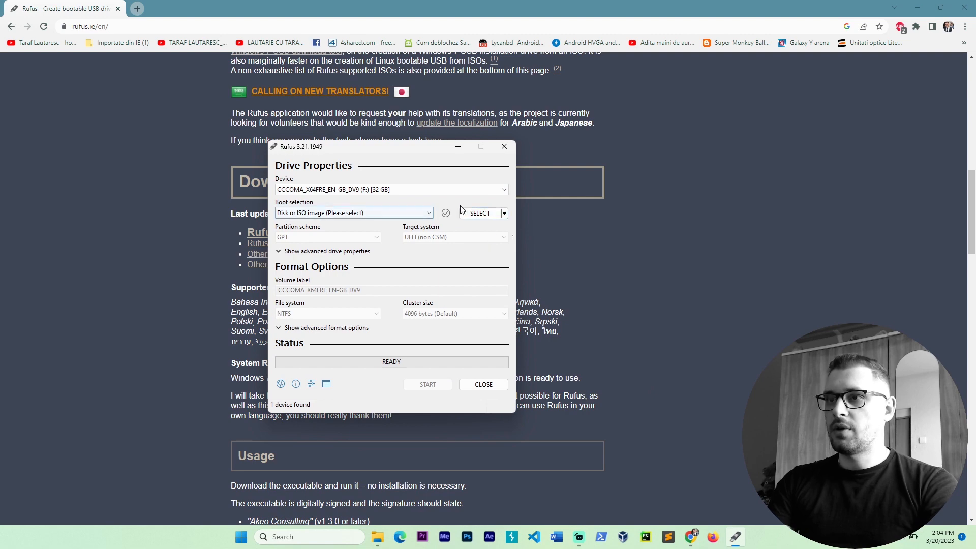
pyautogui.click(482, 216)
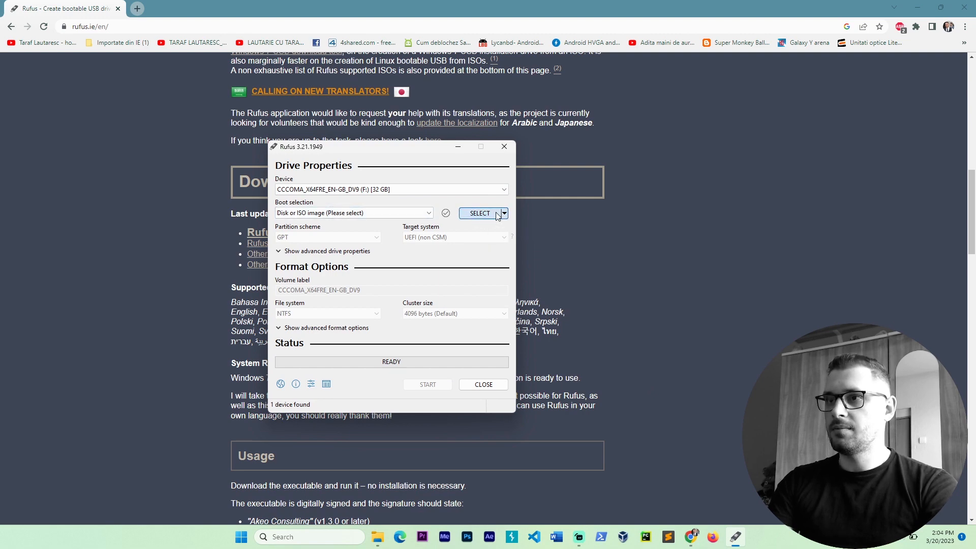
pyautogui.click(607, 380)
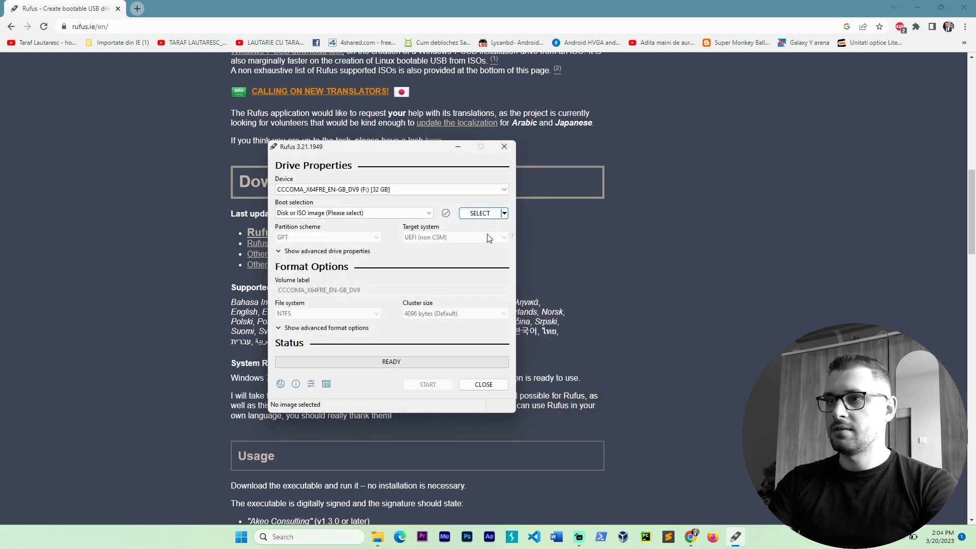
pyautogui.click(504, 213)
pyautogui.click(491, 230)
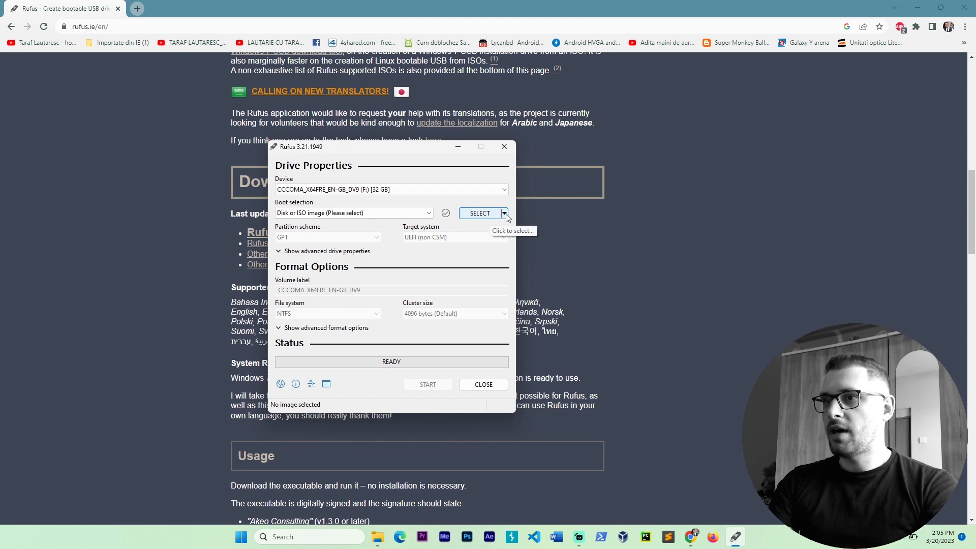
# Step: Switch the boot image source from selecting a file to DOWNLOAD and start the ISO image download dialog
pyautogui.click(504, 213)
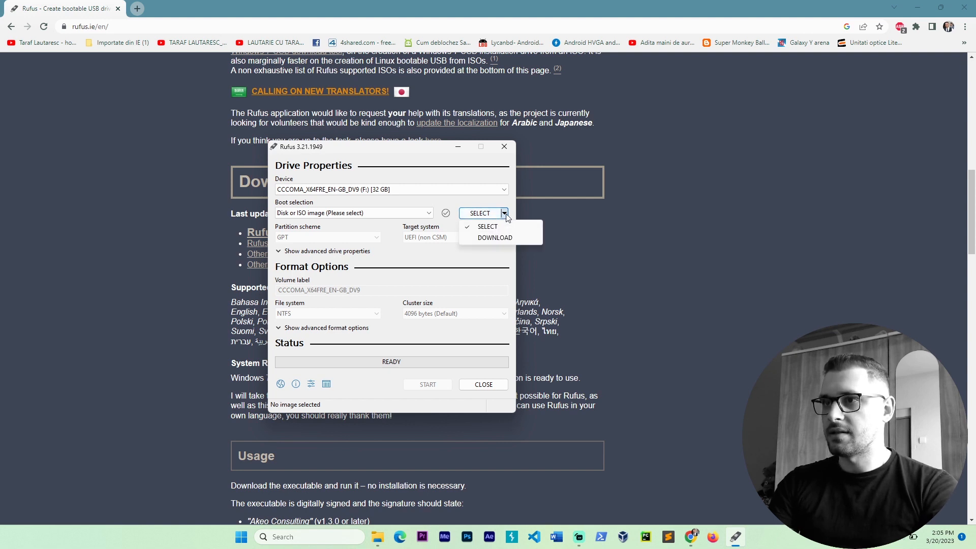
pyautogui.click(486, 238)
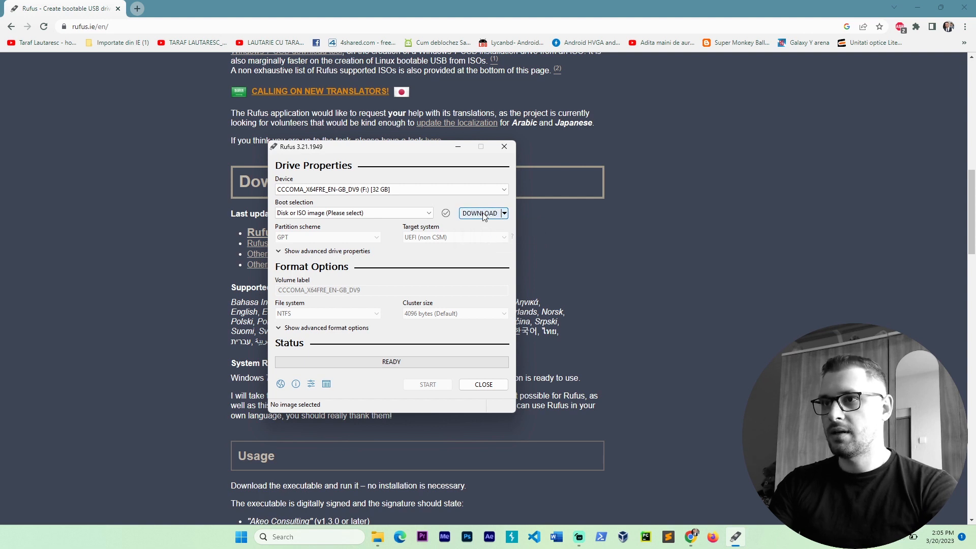
pyautogui.click(482, 214)
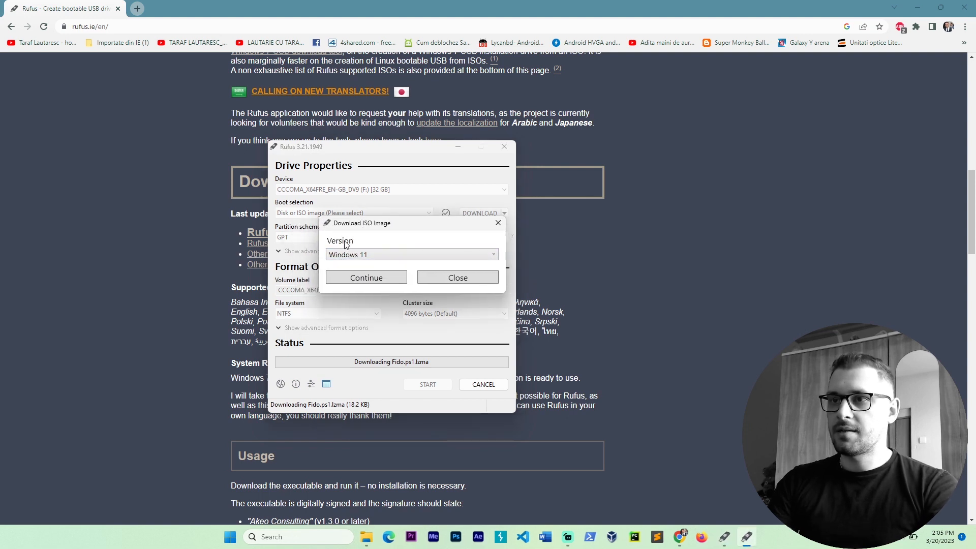
# Step: Choose Windows 11 as the ISO version and 22H2 v1 (Build 22621.525 - 2022.10) as the release
pyautogui.click(339, 254)
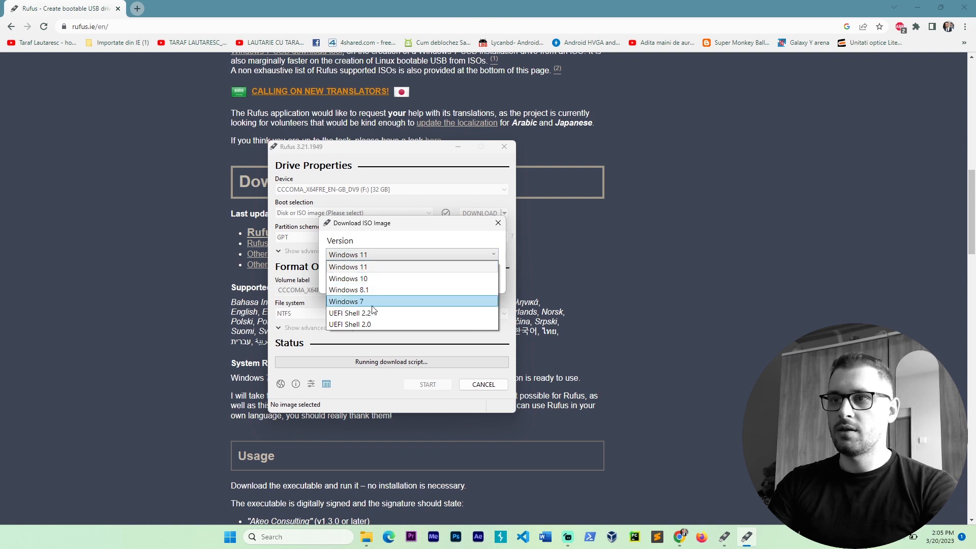
pyautogui.click(361, 267)
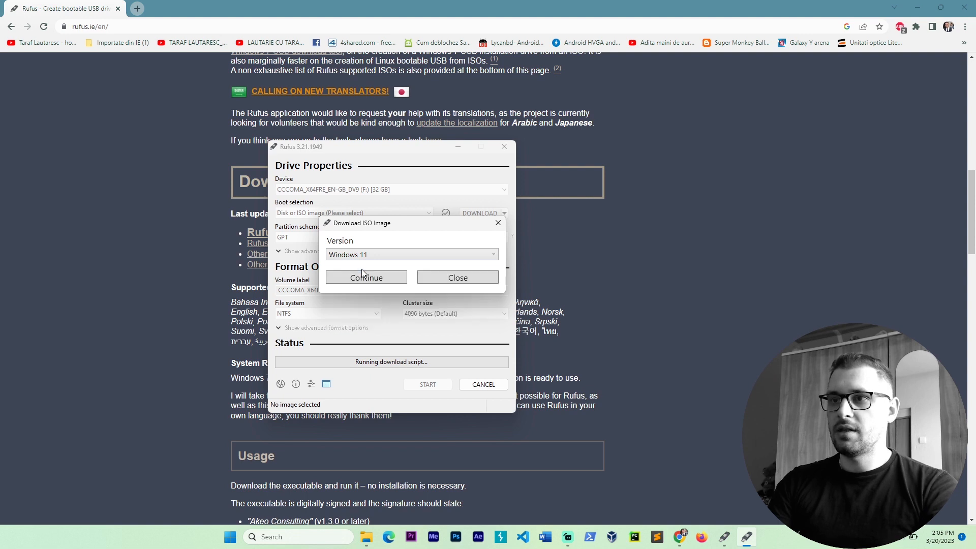
pyautogui.click(368, 282)
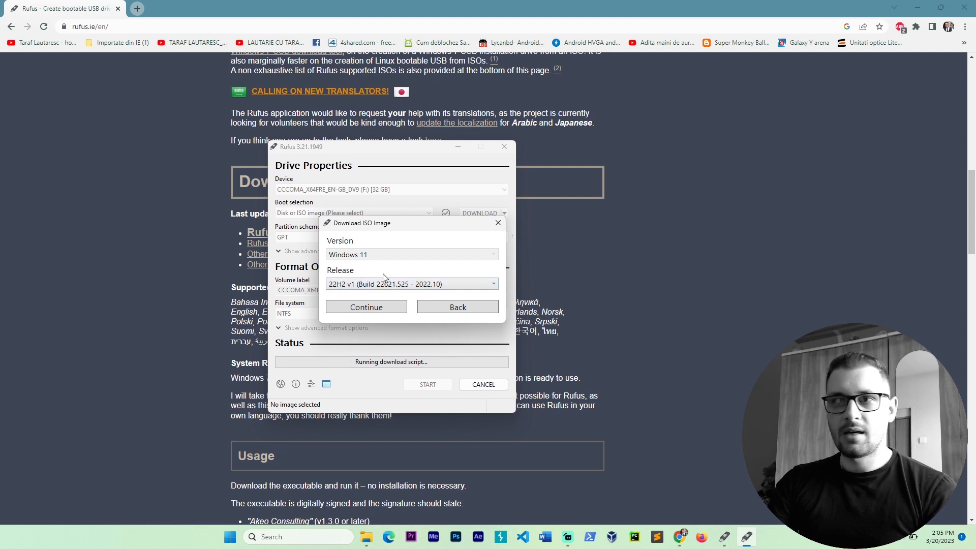
pyautogui.click(361, 288)
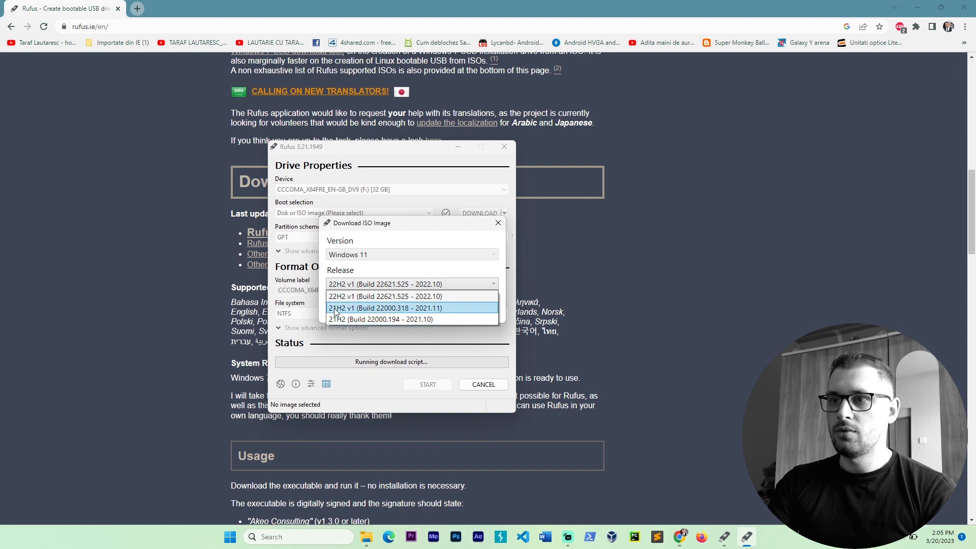
pyautogui.click(386, 297)
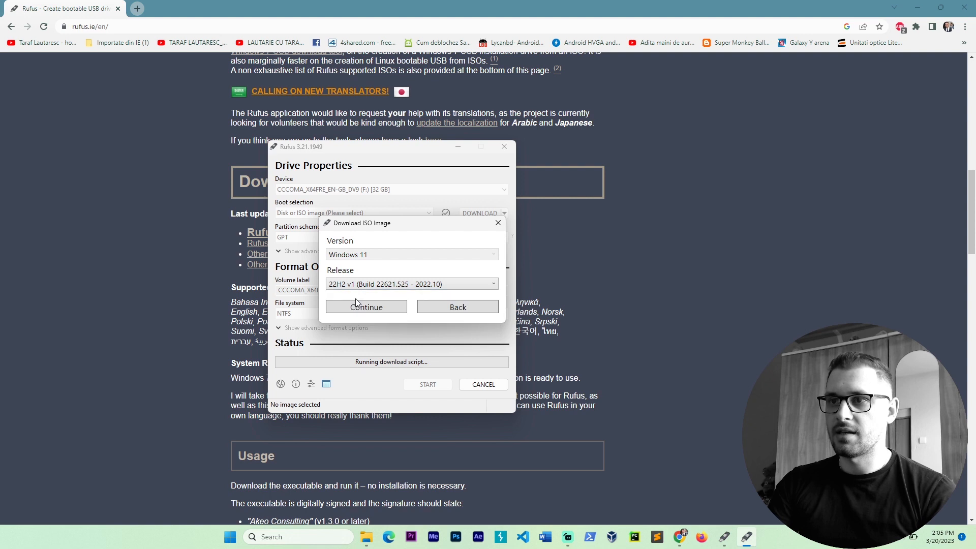
pyautogui.click(382, 309)
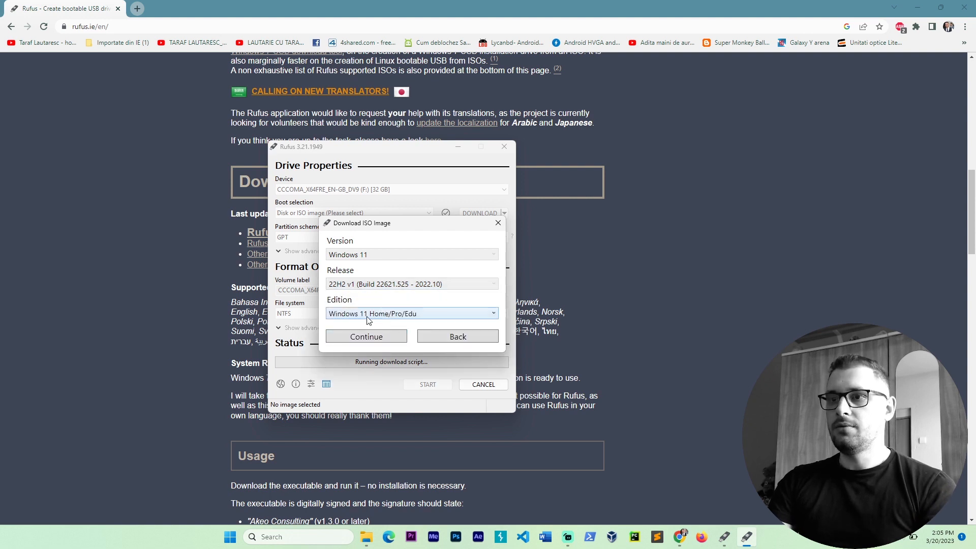
# Step: Set the edition to Windows 11 Home/Pro/Edu and the language to English (United States)
pyautogui.click(347, 312)
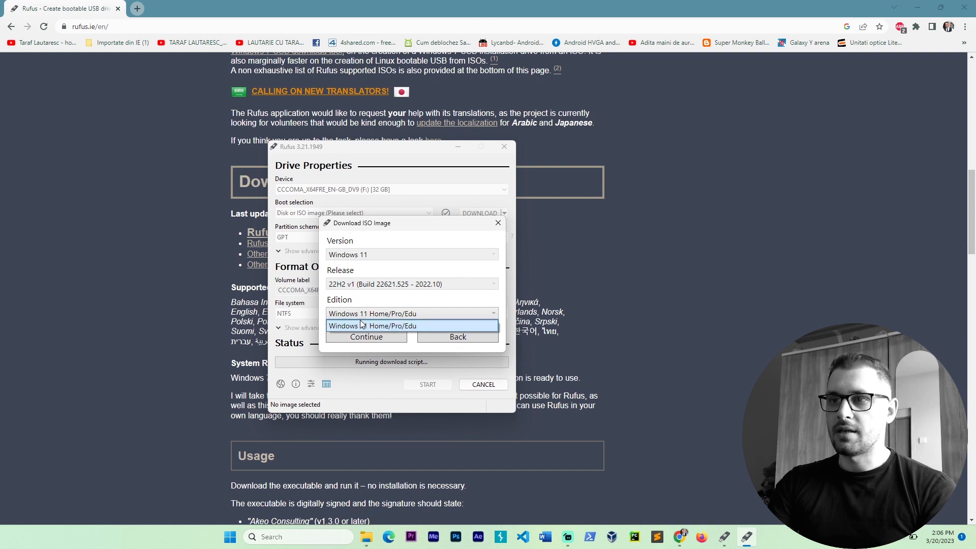
pyautogui.click(419, 328)
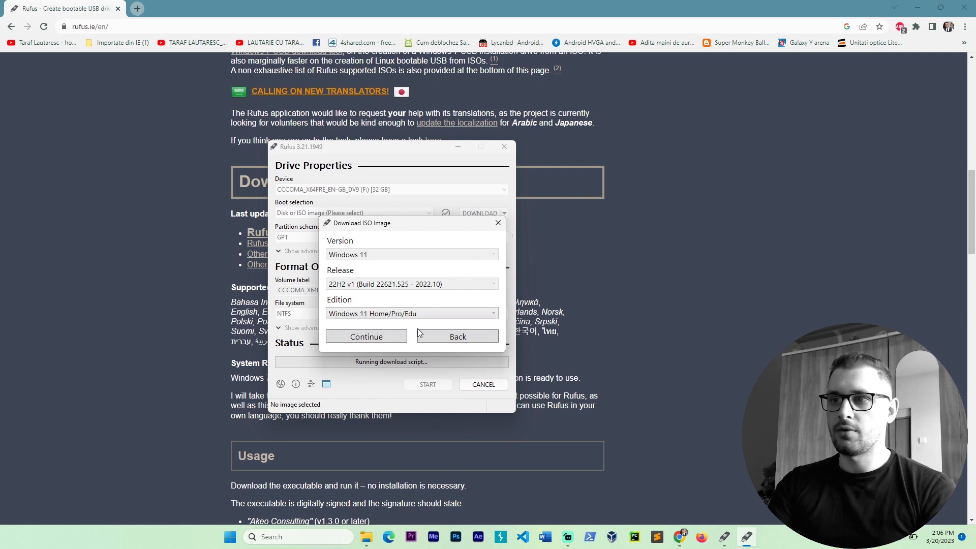
pyautogui.click(374, 340)
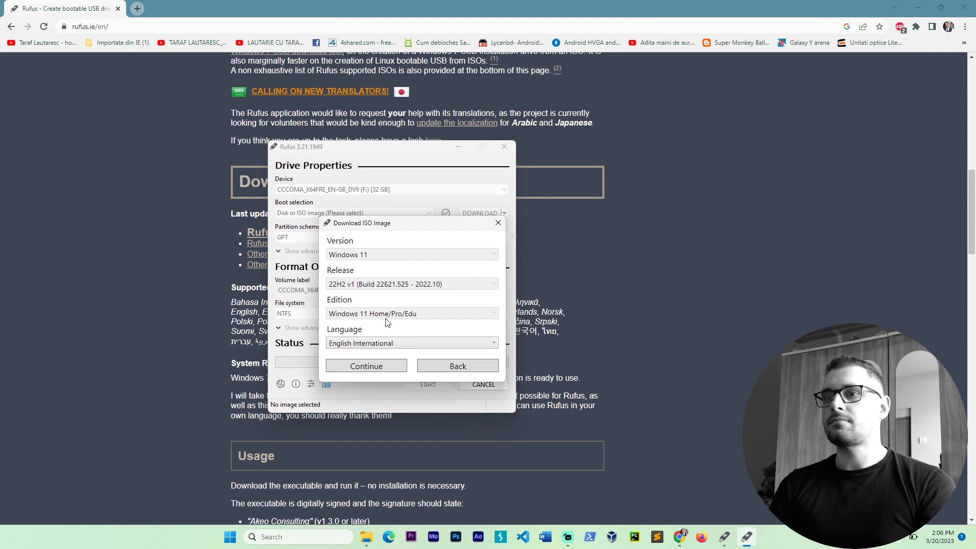
pyautogui.click(372, 346)
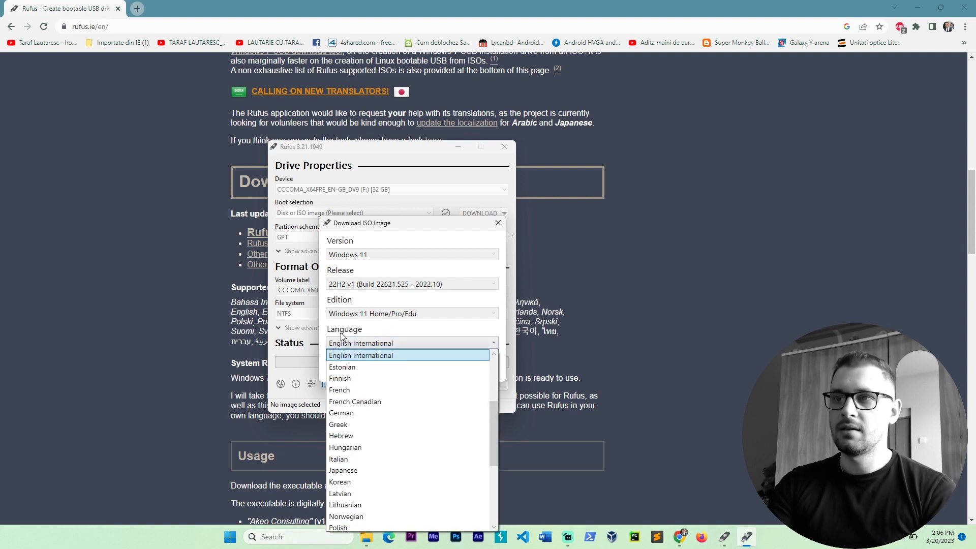
pyautogui.scroll(1, 354, 348)
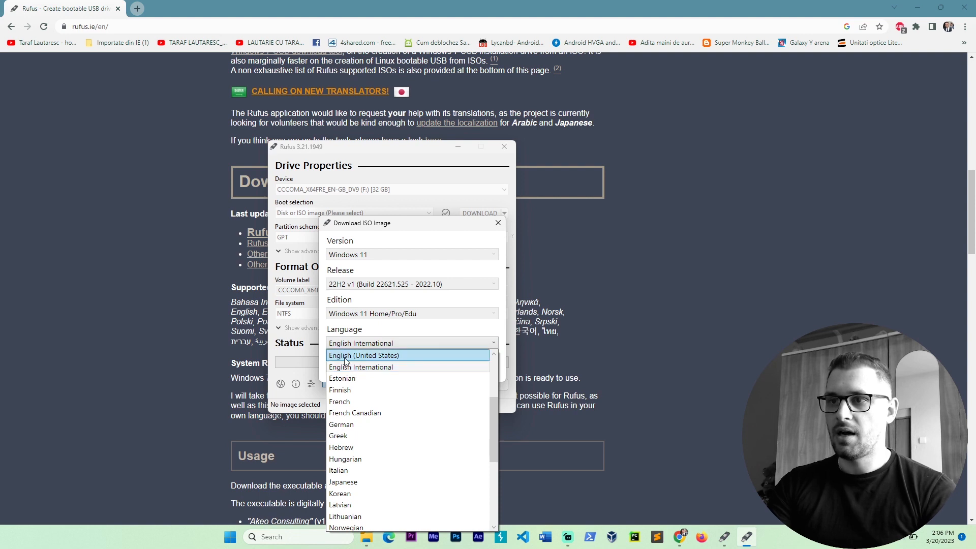
pyautogui.click(346, 355)
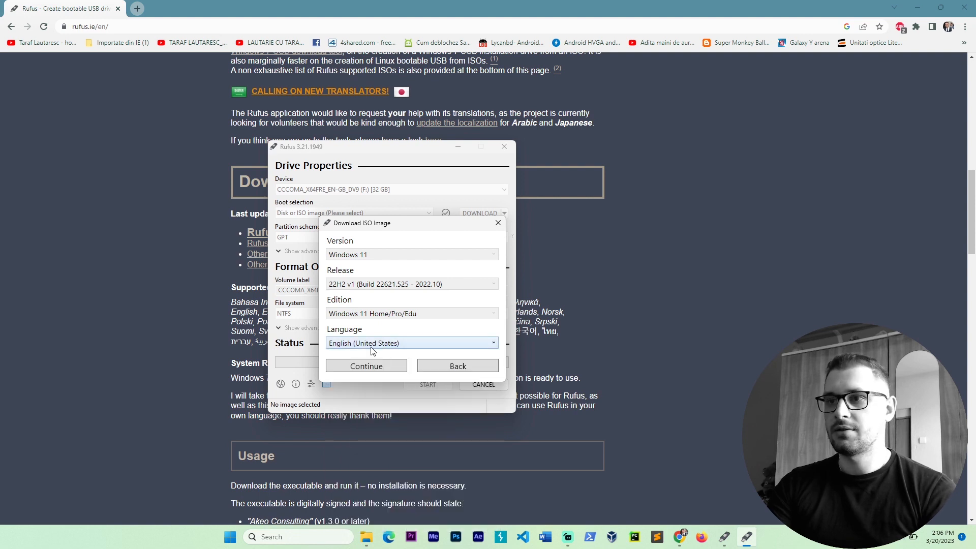
pyautogui.click(386, 368)
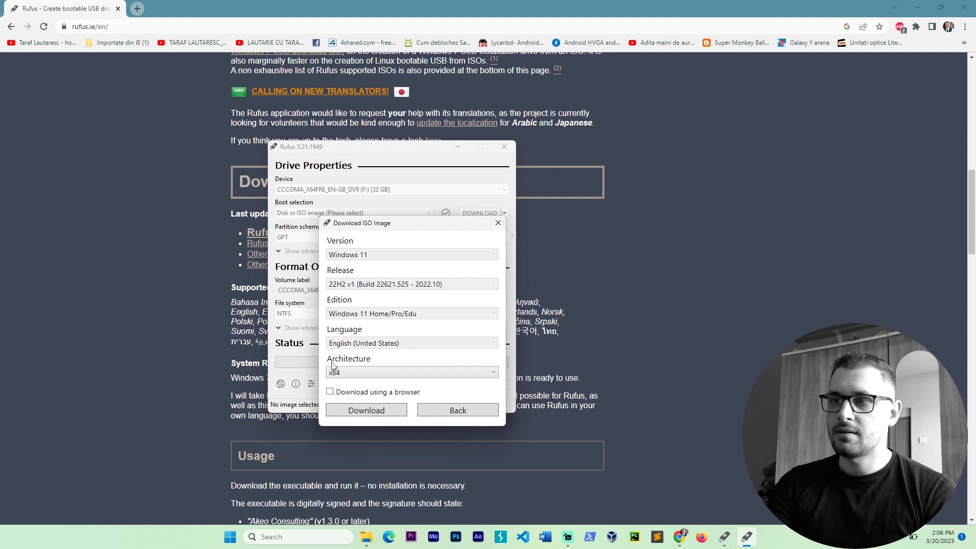
# Step: Keep the x64 architecture and download the ISO to the Downloads folder as Win11_22H2_English_x64v1
pyautogui.click(350, 371)
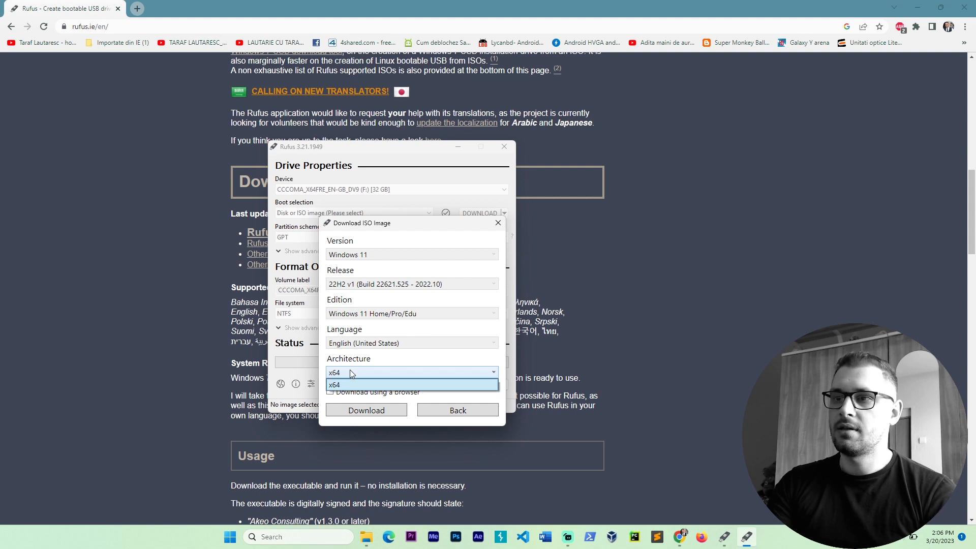
pyautogui.click(349, 371)
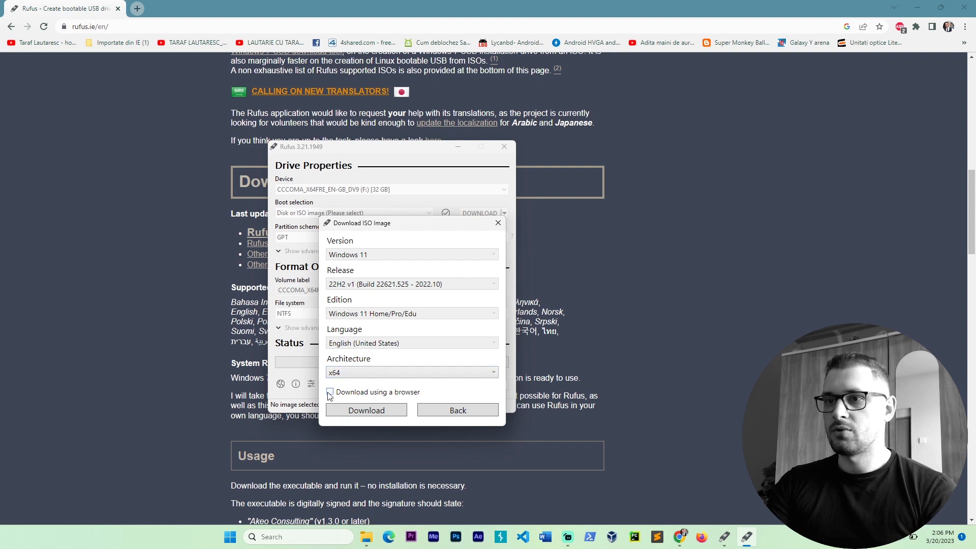
pyautogui.click(361, 411)
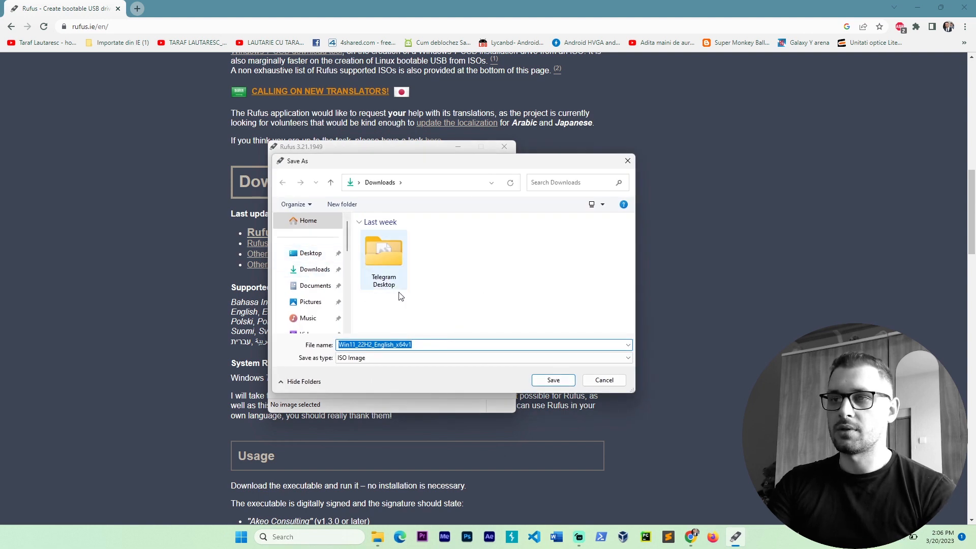
pyautogui.click(314, 270)
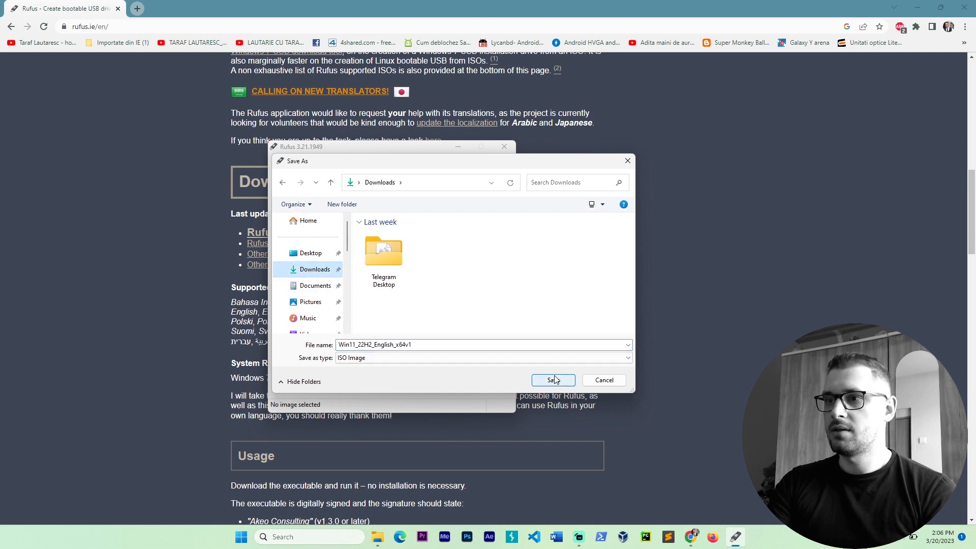
pyautogui.doubleClick(374, 345)
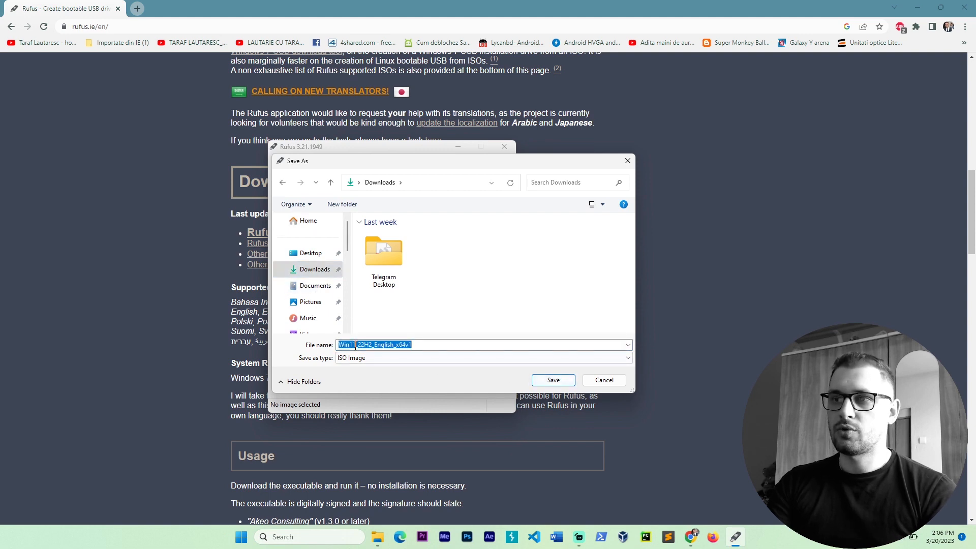
pyautogui.click(426, 346)
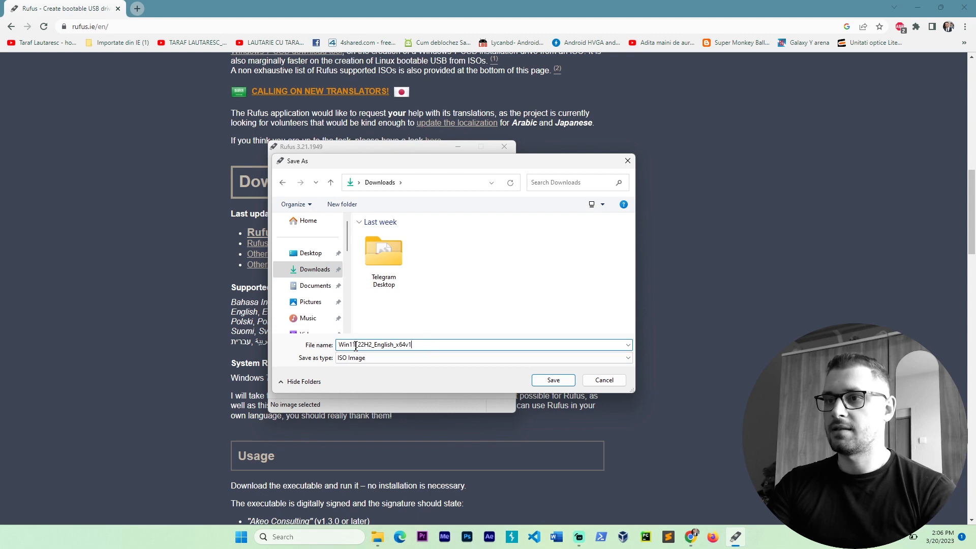
pyautogui.click(556, 381)
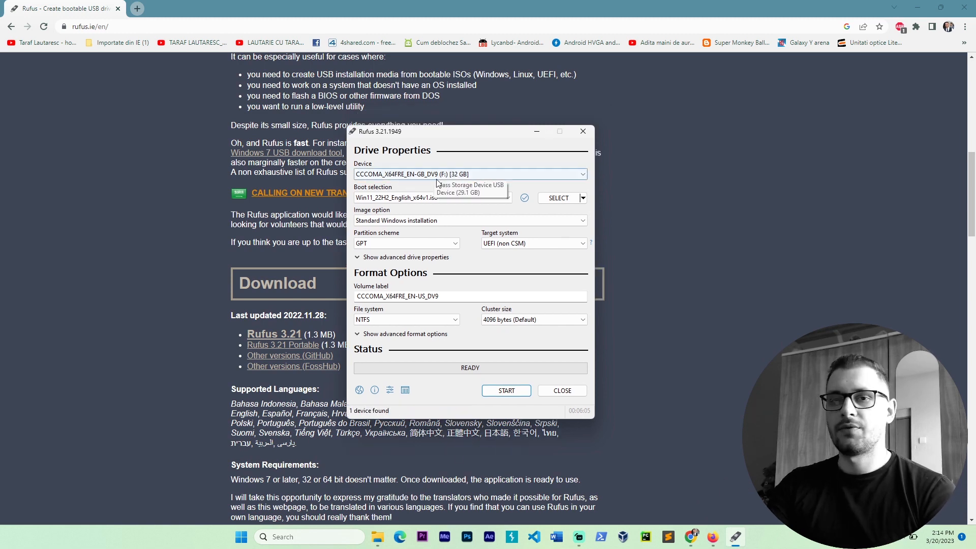
# Step: Choose the 32 GB USB drive (F:) as the target device
pyautogui.click(386, 174)
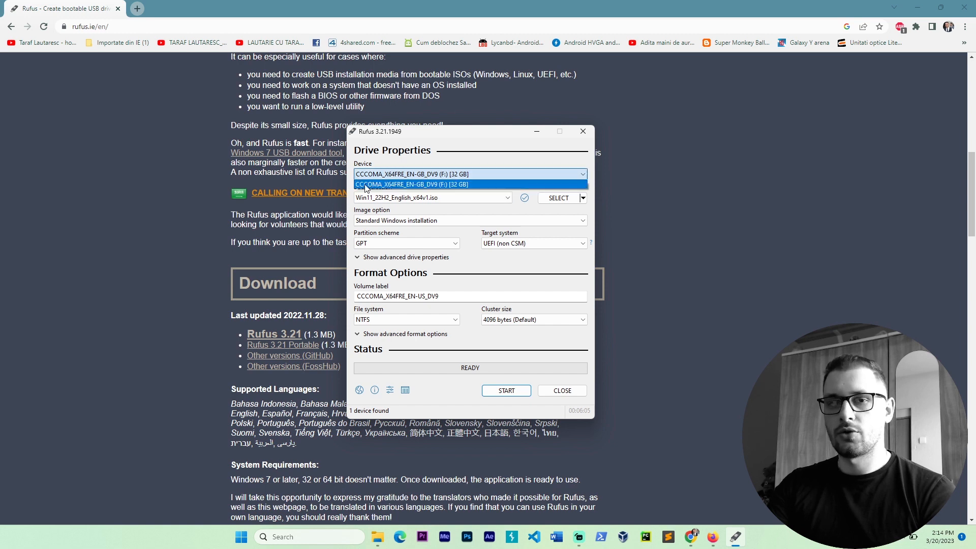
pyautogui.click(409, 183)
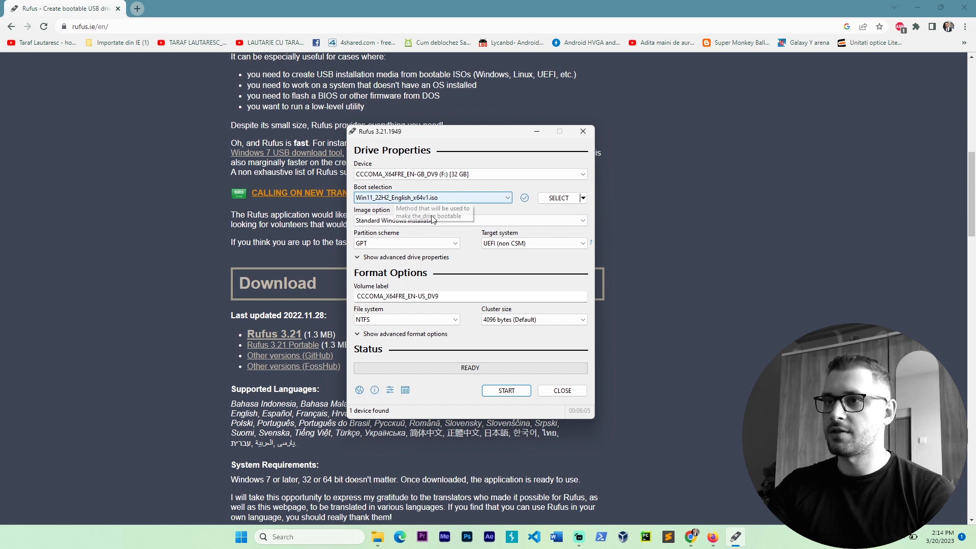
# Step: Load the Win11_22H2_English_x64v1 ISO from the Downloads folder as the boot image
pyautogui.click(558, 198)
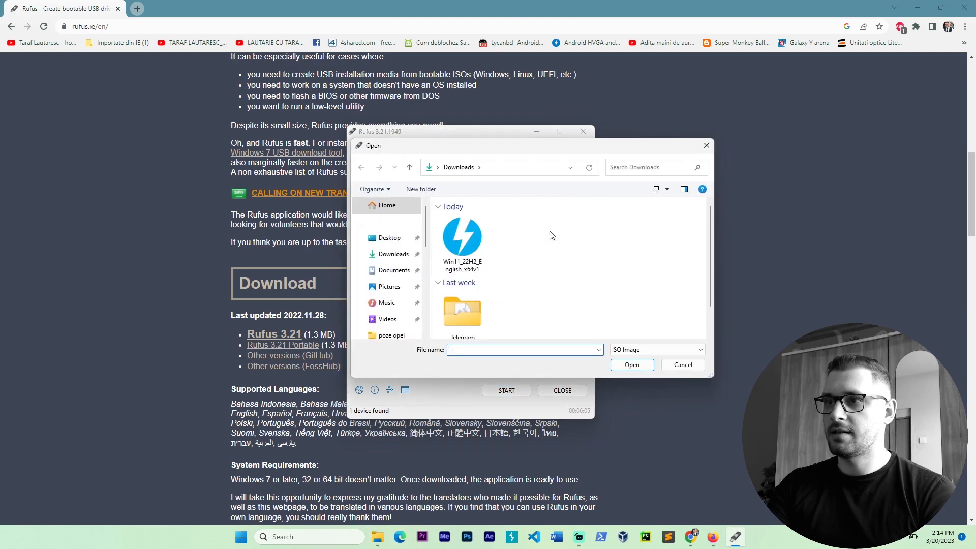
pyautogui.click(461, 235)
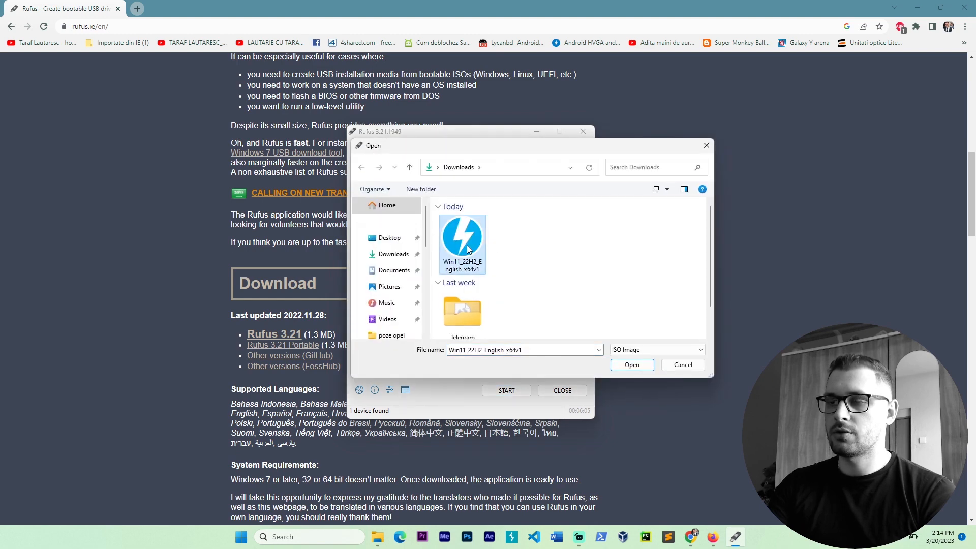
pyautogui.doubleClick(468, 249)
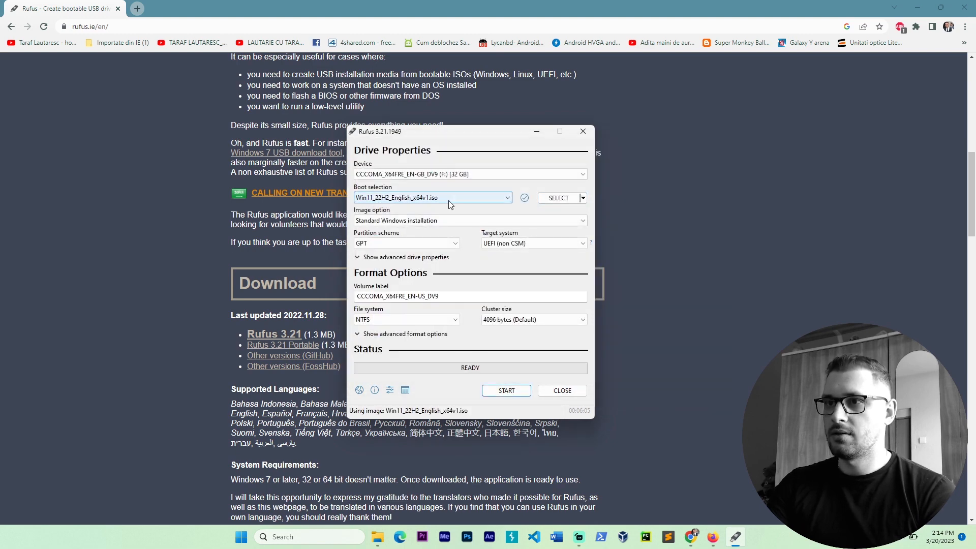
# Step: Try Windows To Go as the image option and return it to Standard Windows installation
pyautogui.click(442, 220)
pyautogui.click(359, 228)
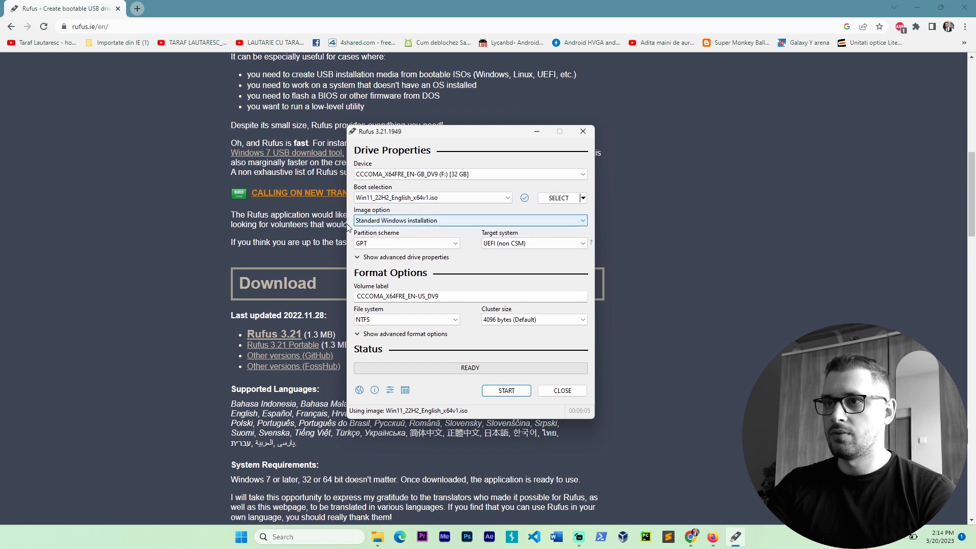
pyautogui.click(404, 222)
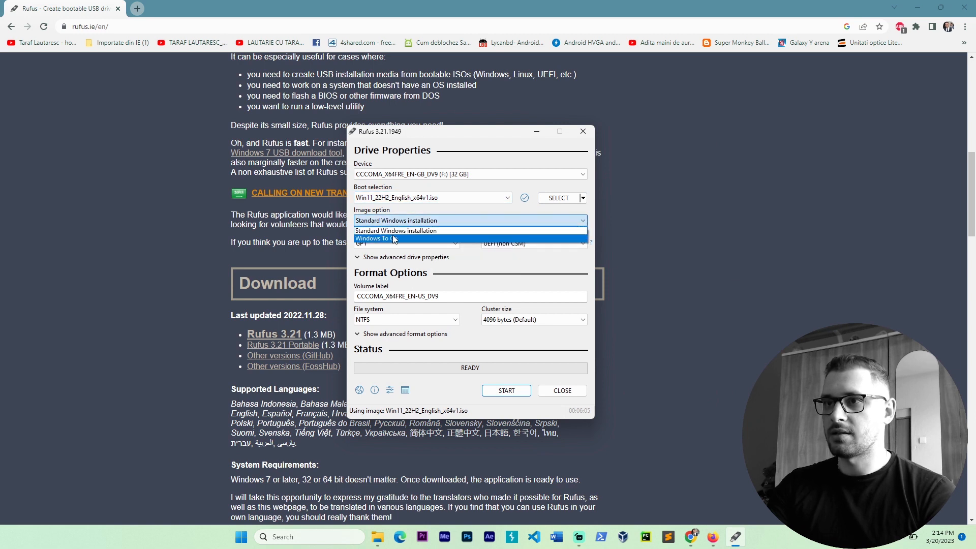
pyautogui.click(414, 238)
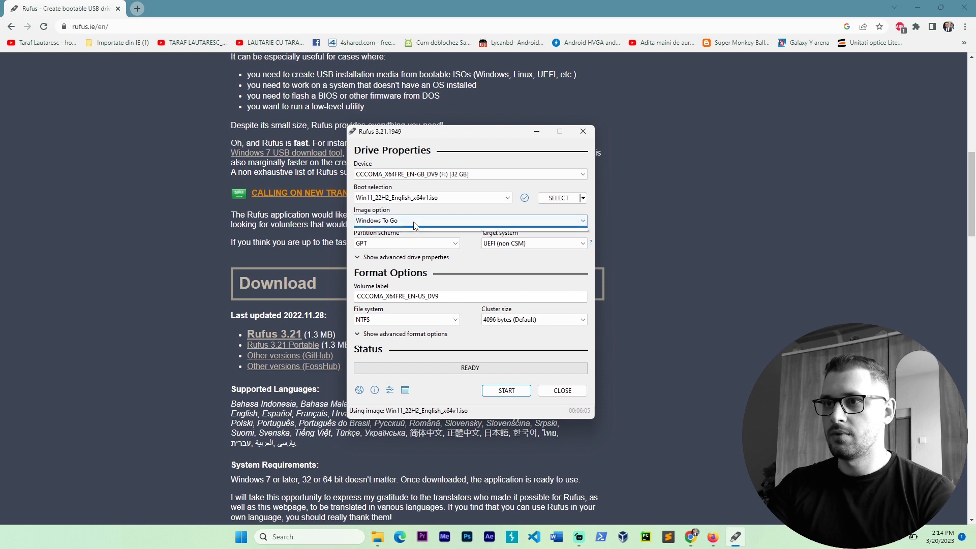
pyautogui.click(413, 221)
pyautogui.click(413, 229)
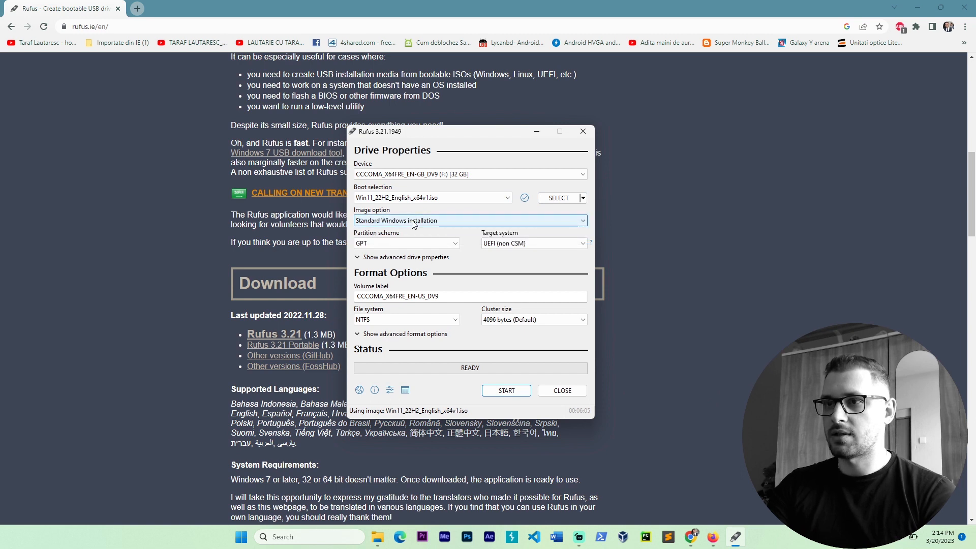
# Step: Open Disk Management and check the partition style of Disk 0 in the volume details of its properties
pyautogui.click(368, 245)
pyautogui.click(376, 245)
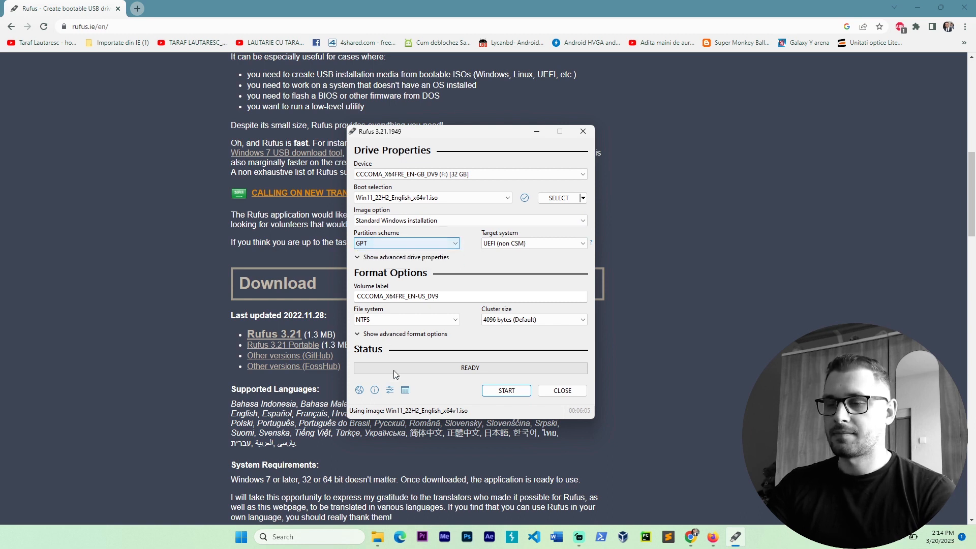
pyautogui.rightClick(237, 545)
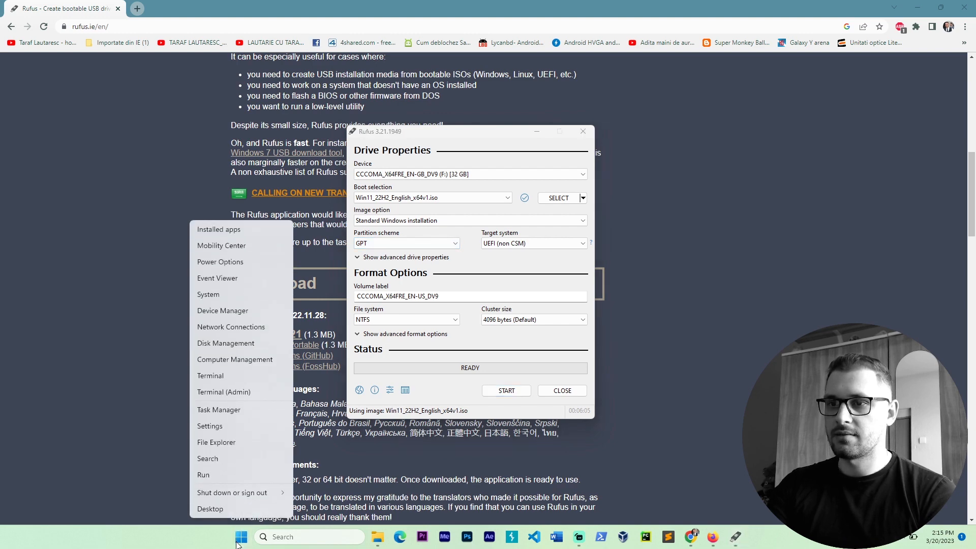
pyautogui.click(224, 343)
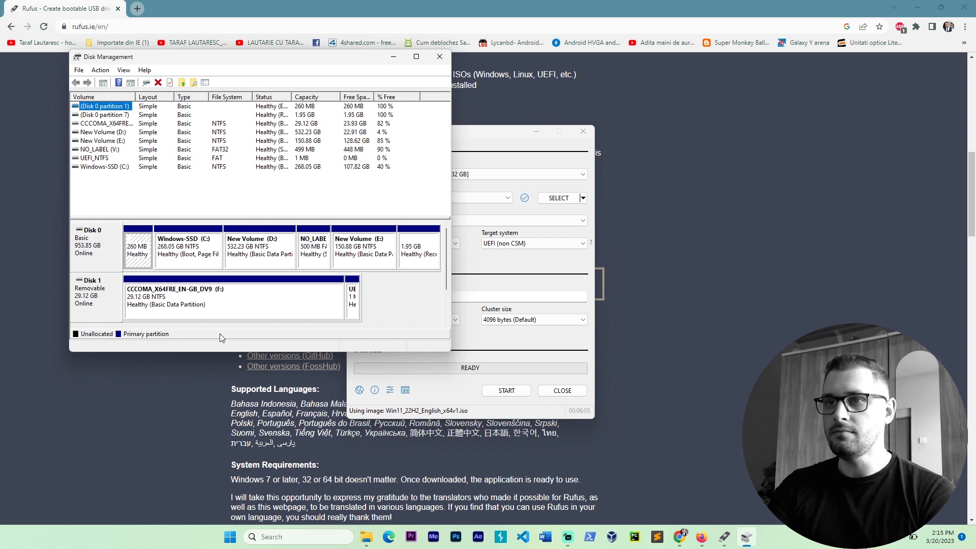
pyautogui.click(191, 262)
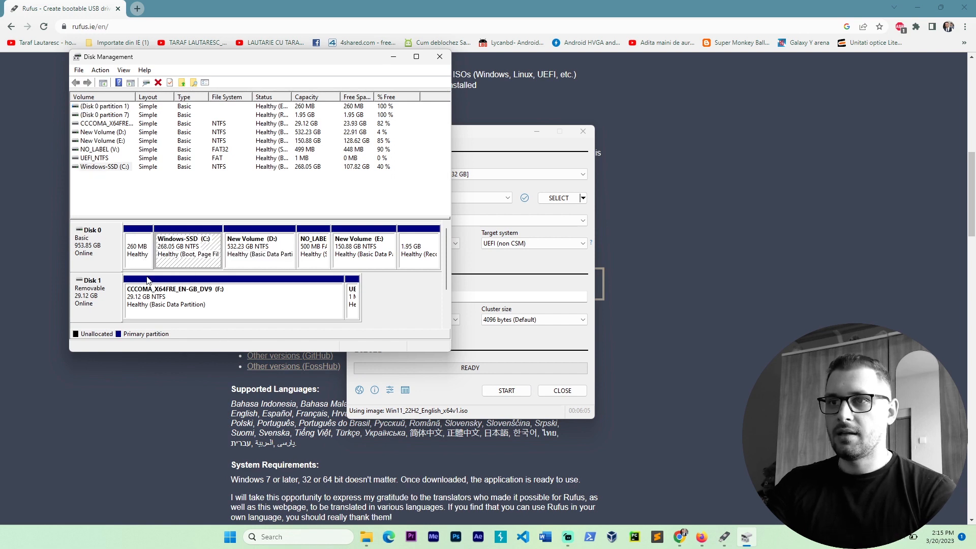
pyautogui.click(109, 294)
pyautogui.click(98, 260)
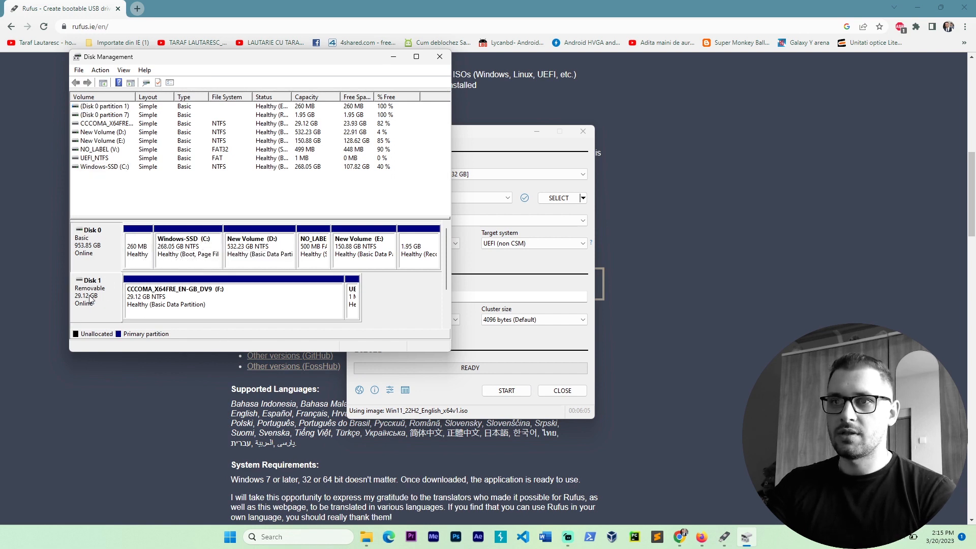
pyautogui.click(92, 299)
pyautogui.rightClick(94, 252)
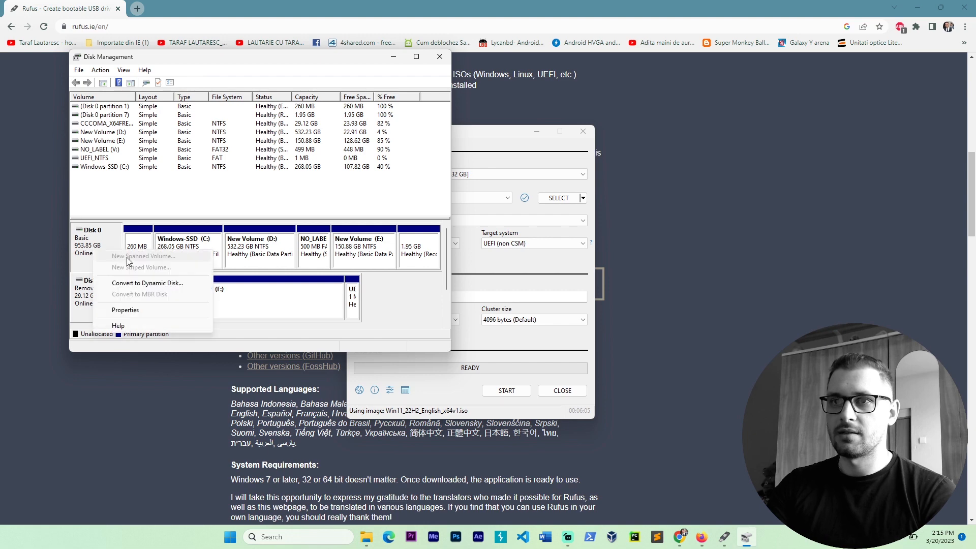
pyautogui.click(127, 310)
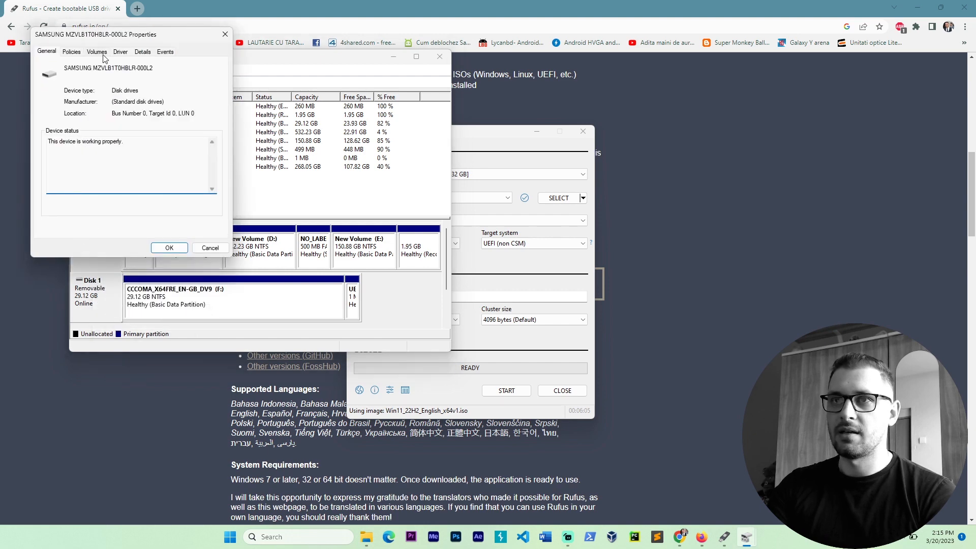
pyautogui.click(76, 52)
pyautogui.click(96, 53)
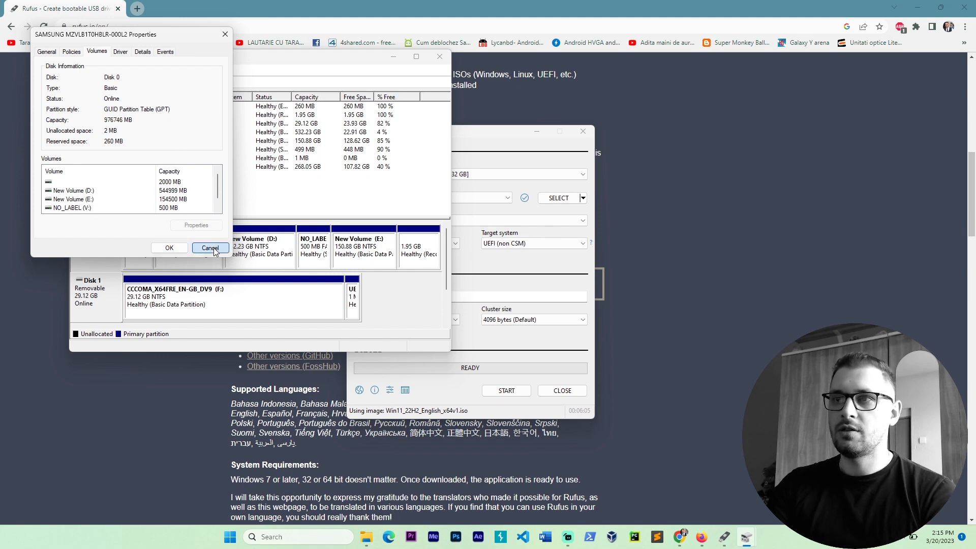
pyautogui.click(168, 247)
# Step: Set the USB drive's partition scheme to GPT in Rufus and close Disk Management
pyautogui.click(370, 252)
pyautogui.click(370, 244)
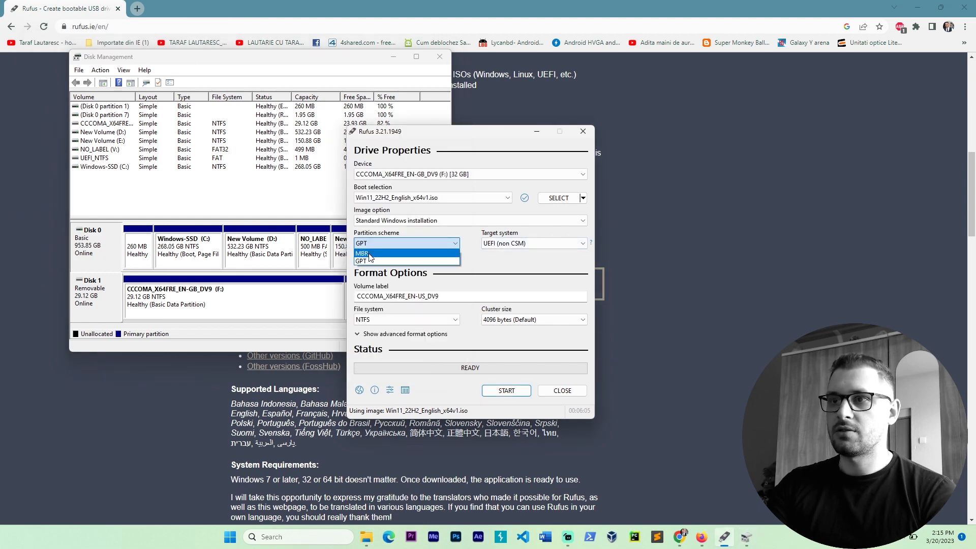
pyautogui.click(369, 262)
pyautogui.click(376, 243)
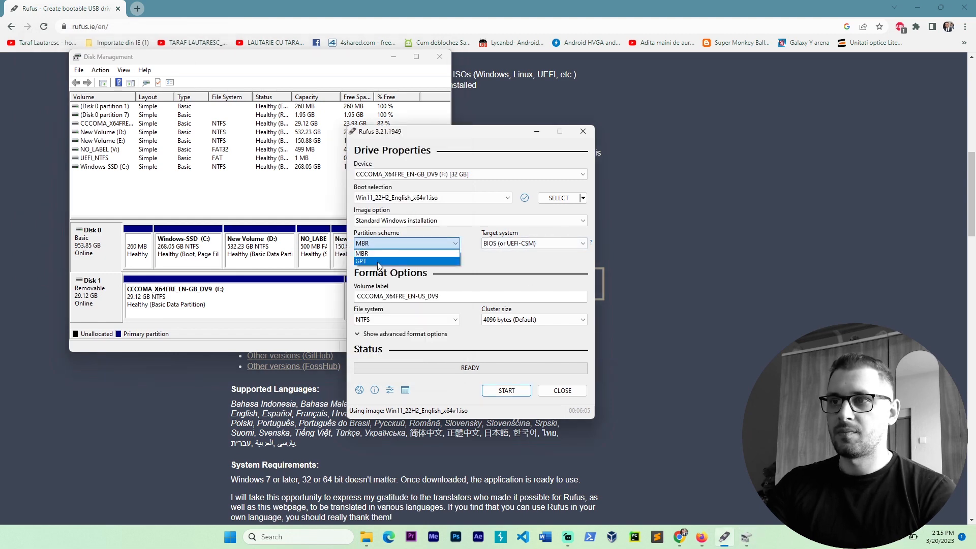
pyautogui.click(378, 263)
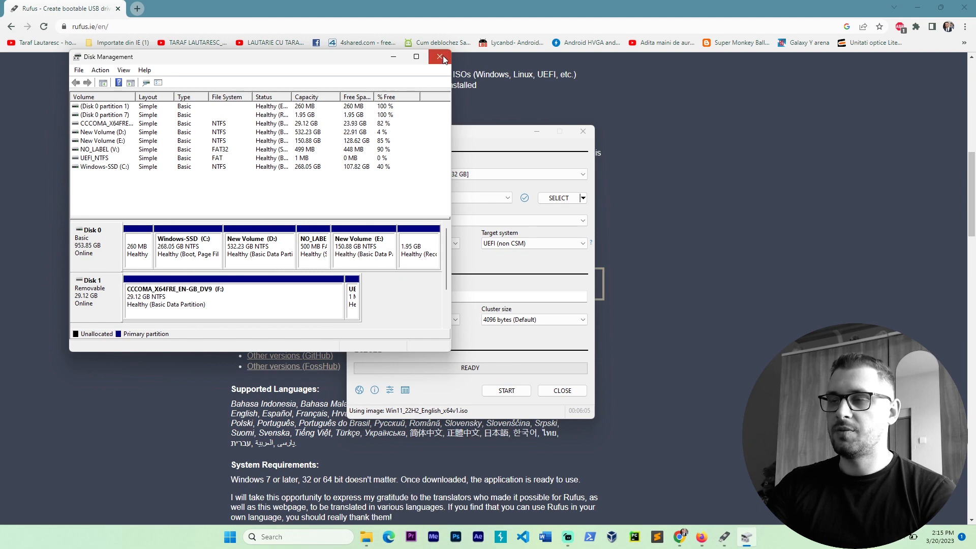
pyautogui.click(439, 57)
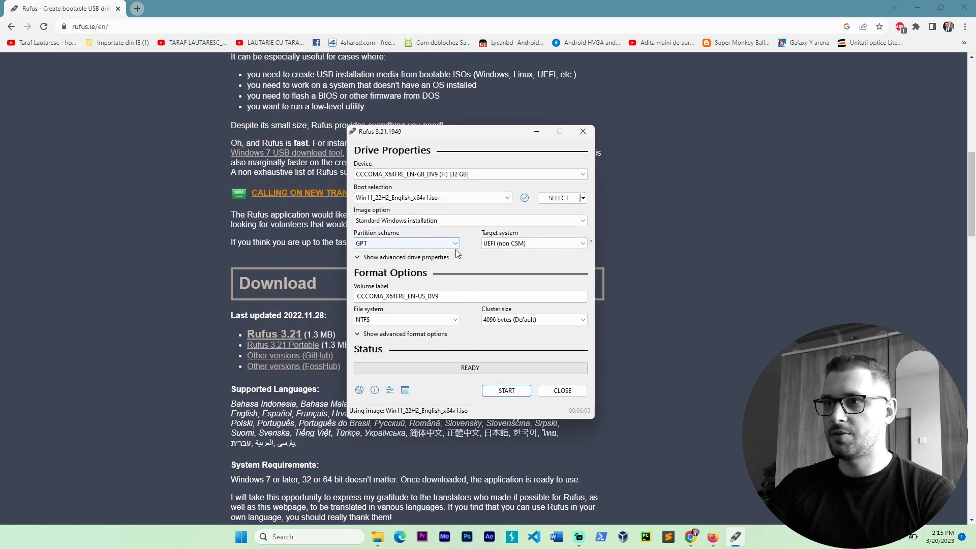
# Step: Choose UEFI (non CSM) as the target system and NTFS as the file system
pyautogui.click(503, 244)
pyautogui.click(500, 252)
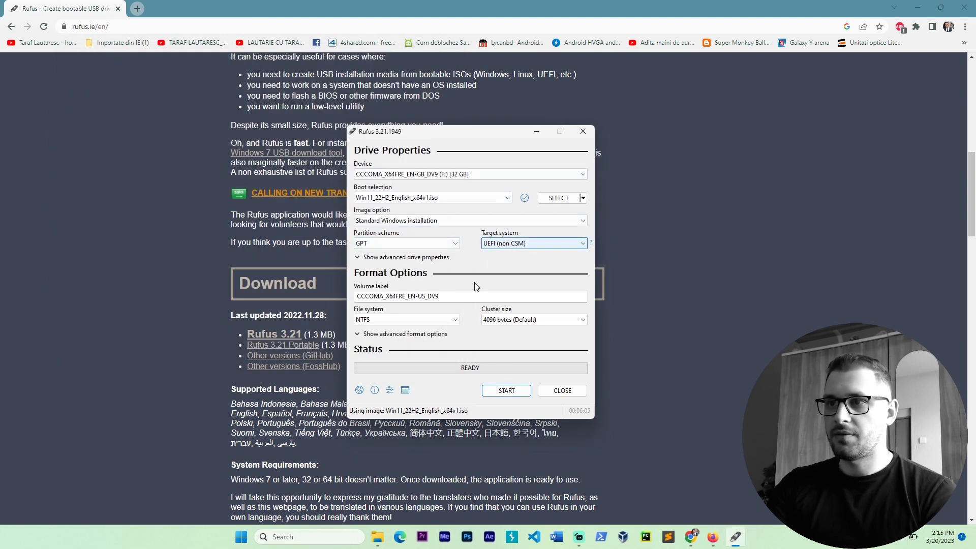
pyautogui.click(387, 295)
pyautogui.moveTo(358, 295); pyautogui.dragTo(418, 298)
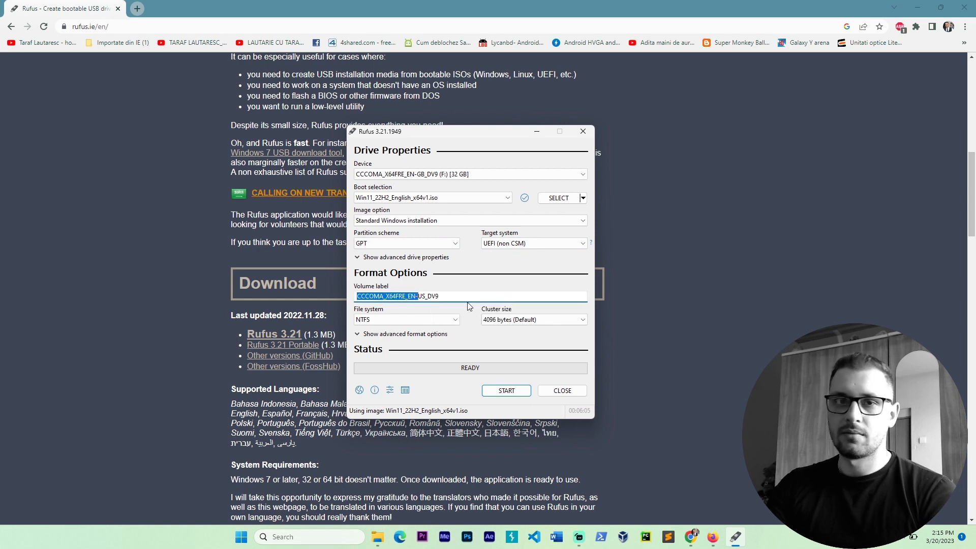
pyautogui.click(404, 321)
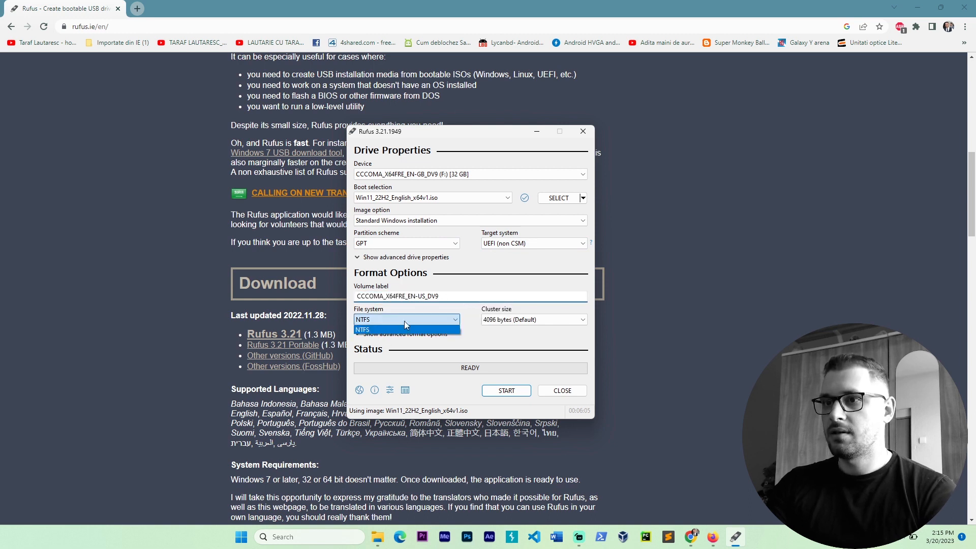
pyautogui.click(369, 331)
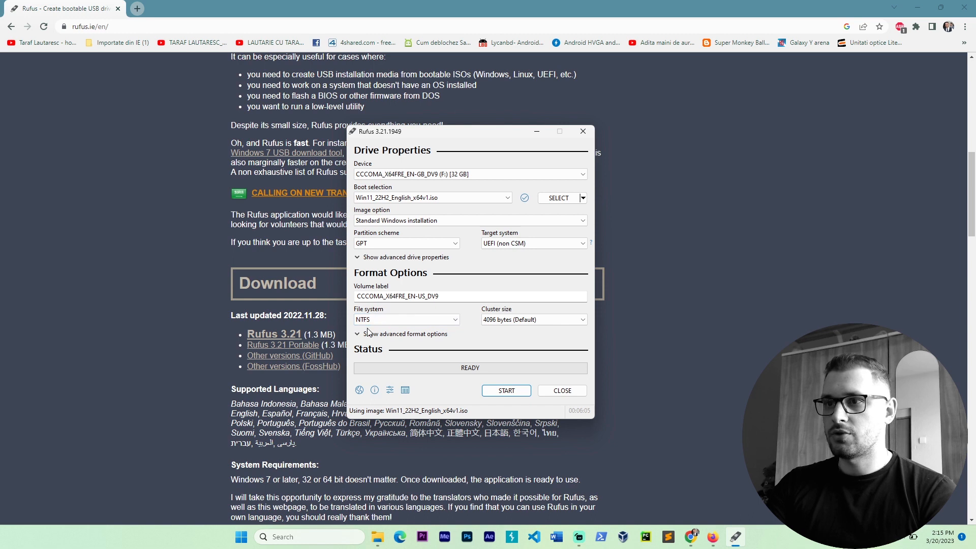
# Step: Start writing the USB drive with all five Windows installation customizations enabled, and accept erasing the drive's data
pyautogui.click(508, 390)
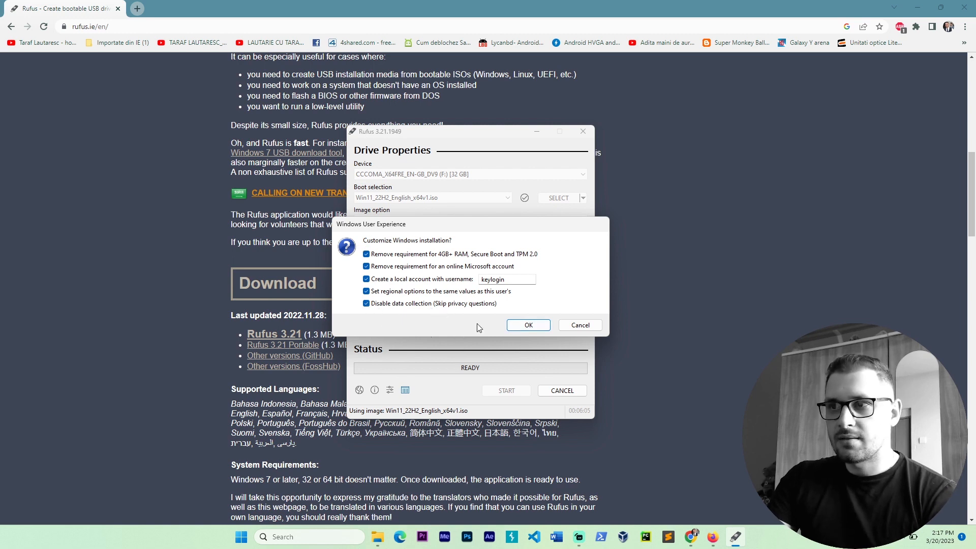
pyautogui.click(517, 328)
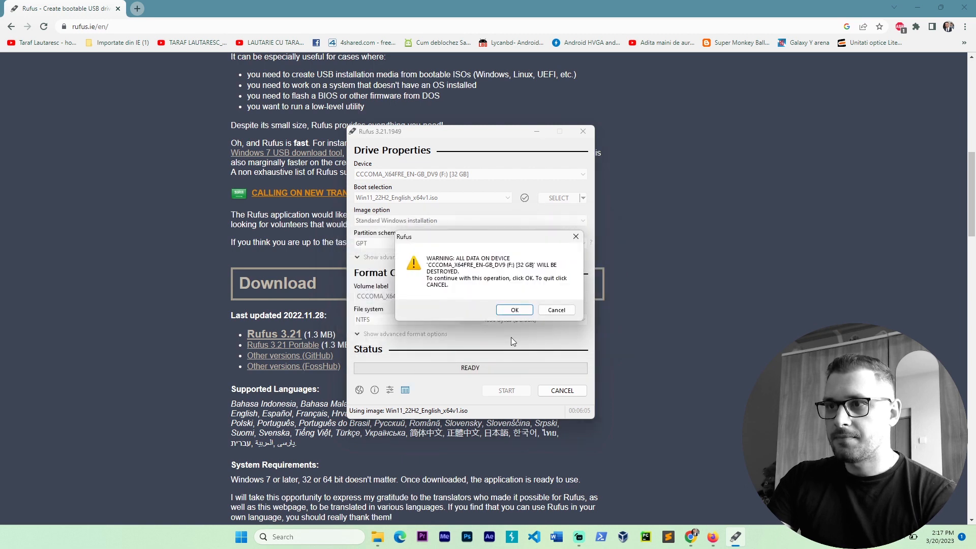
pyautogui.click(515, 310)
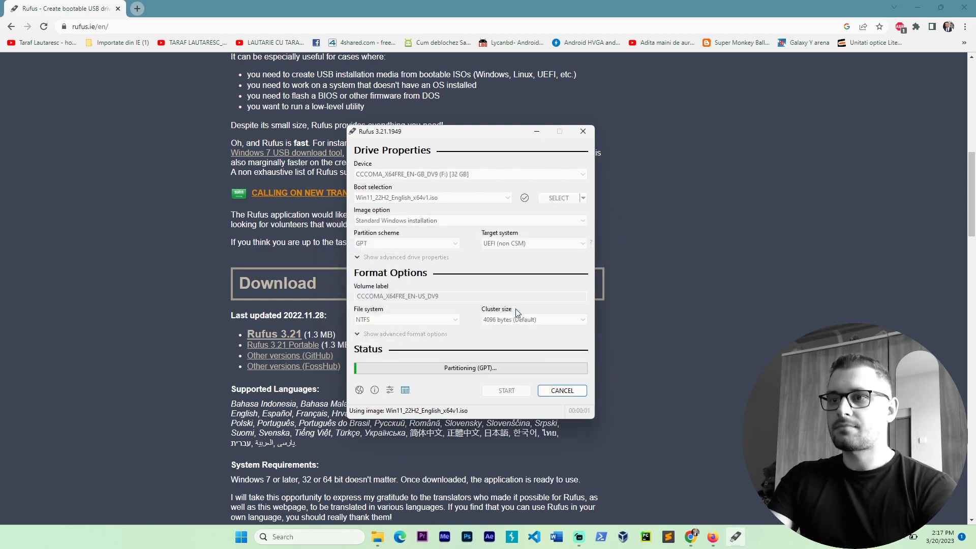